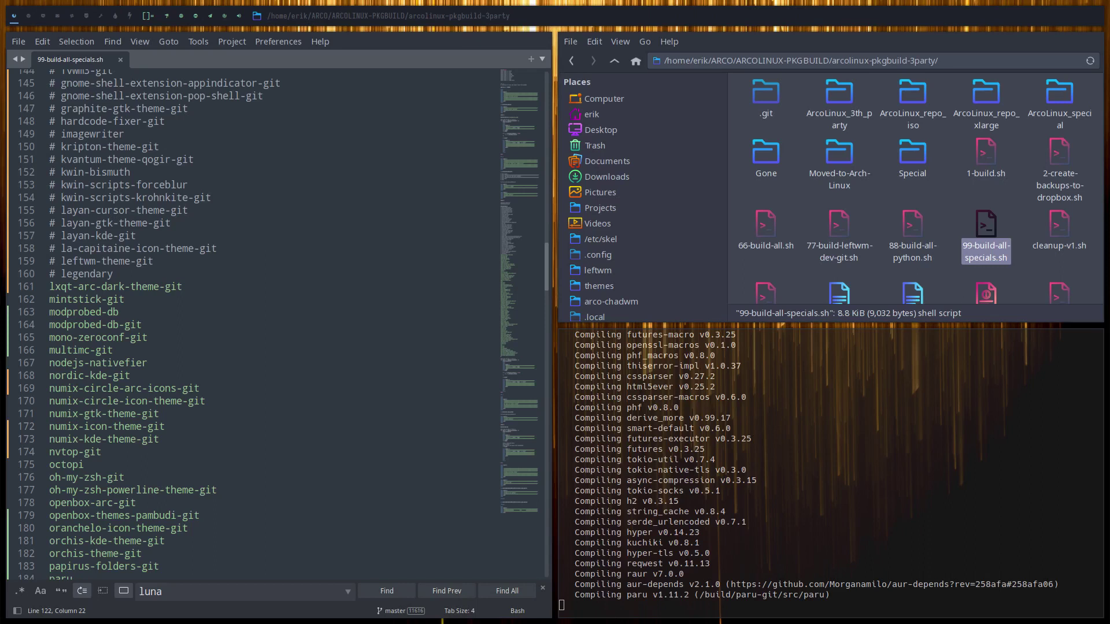
Switch to the second, empty workspace tag in the chadwm top bar.
{"action": "left_click", "coordinate": [27, 14]}
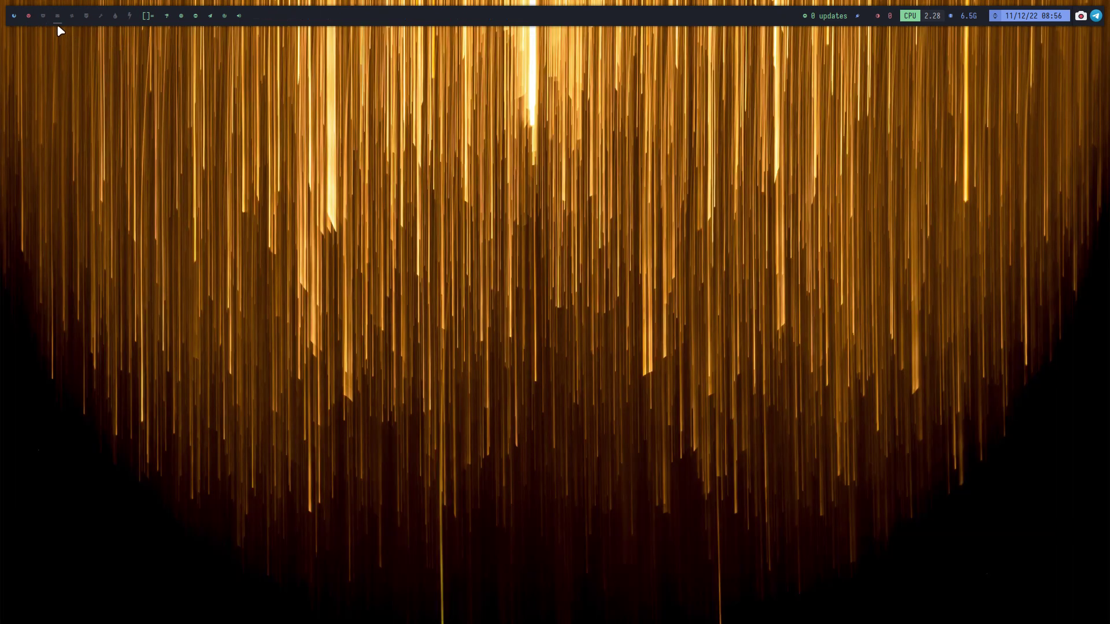
{"action": "key", "text": "super+Return"}
{"action": "key", "text": "super+q"}
{"action": "key", "text": "super+Return"}
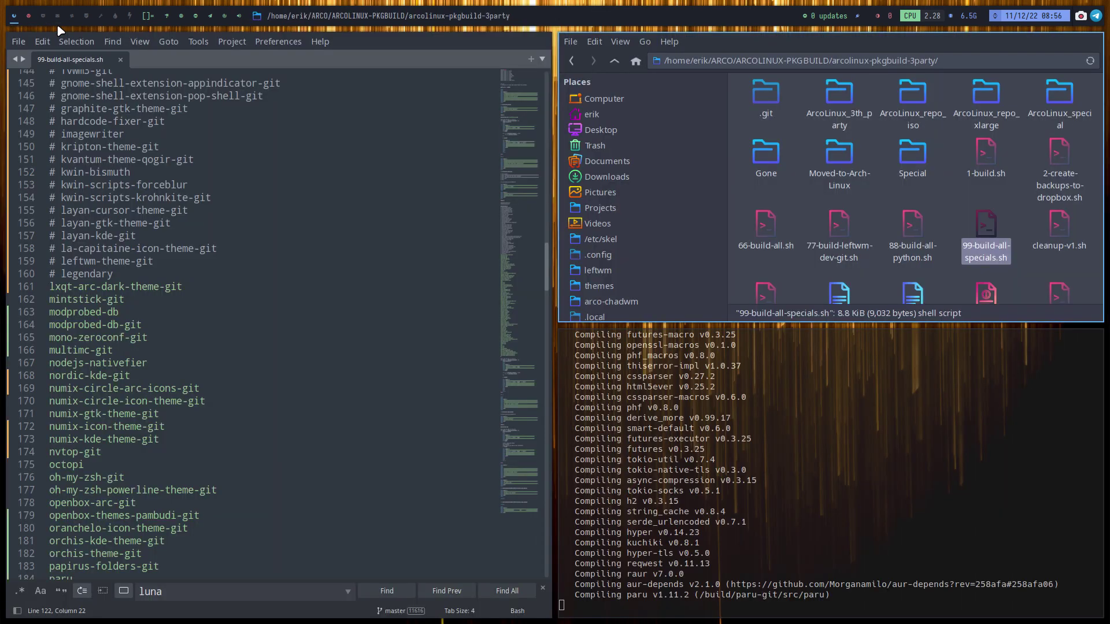
{"action": "left_click", "coordinate": [28, 15]}
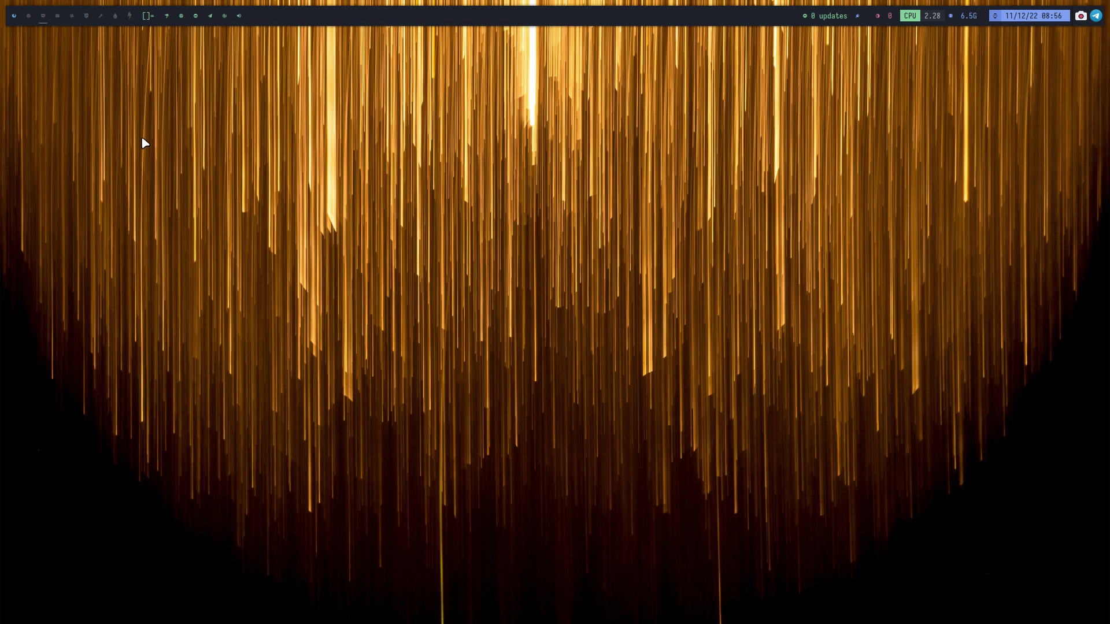
Open Thunar at home, go to arco-chadwm's chadwm folder and select config.def.h.
{"action": "key", "text": "super+shift+Return"}
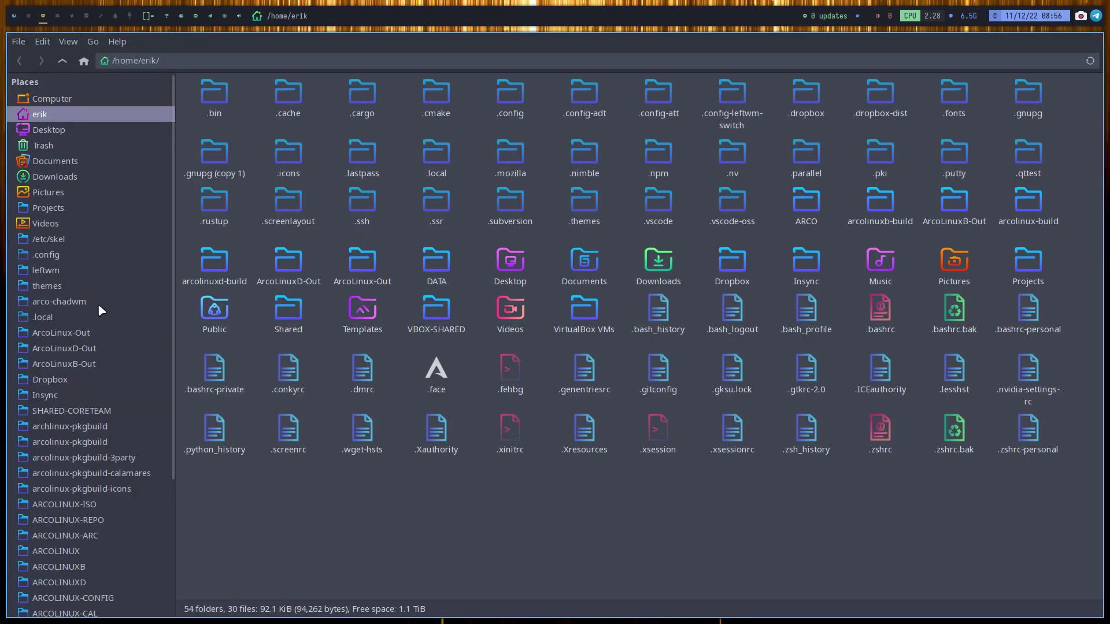
{"action": "left_click", "coordinate": [98, 302]}
{"action": "double_click", "coordinate": [211, 97]}
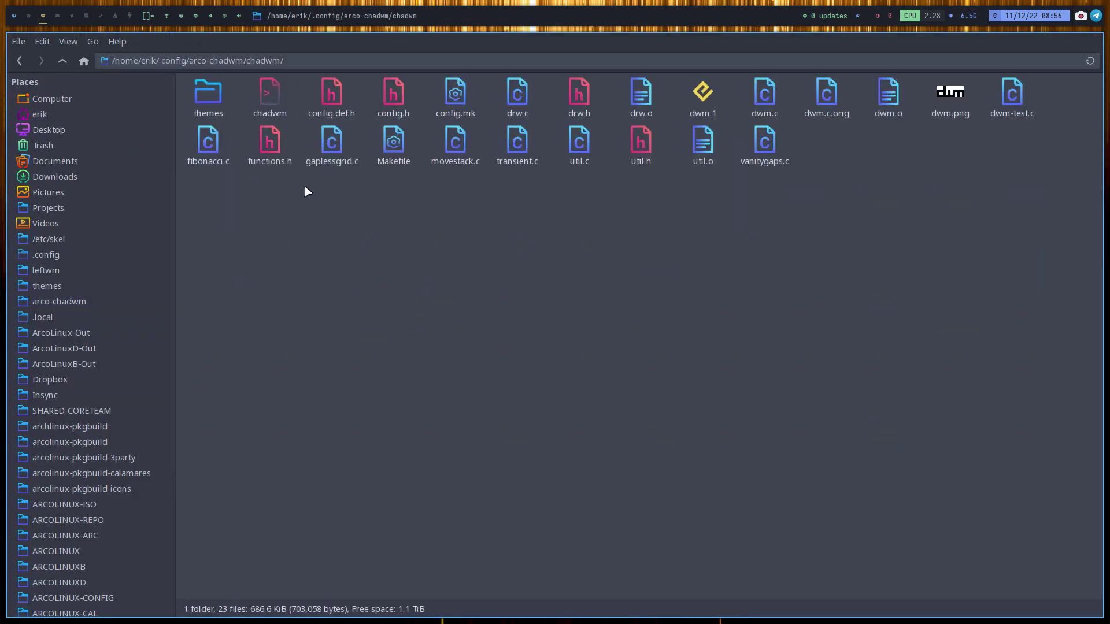
{"action": "left_click", "coordinate": [326, 92]}
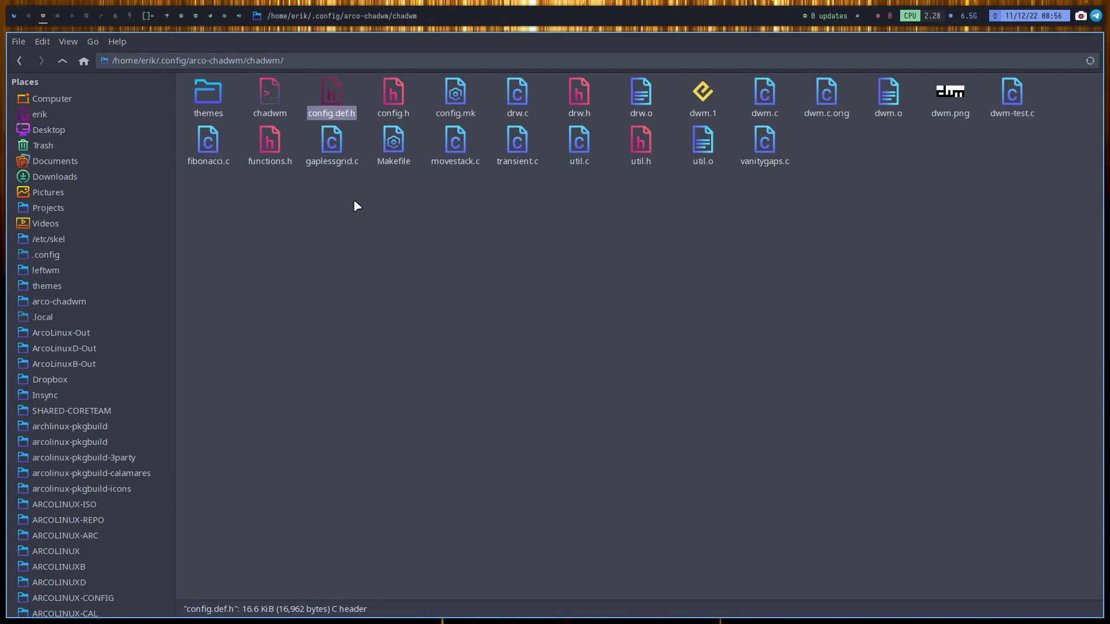